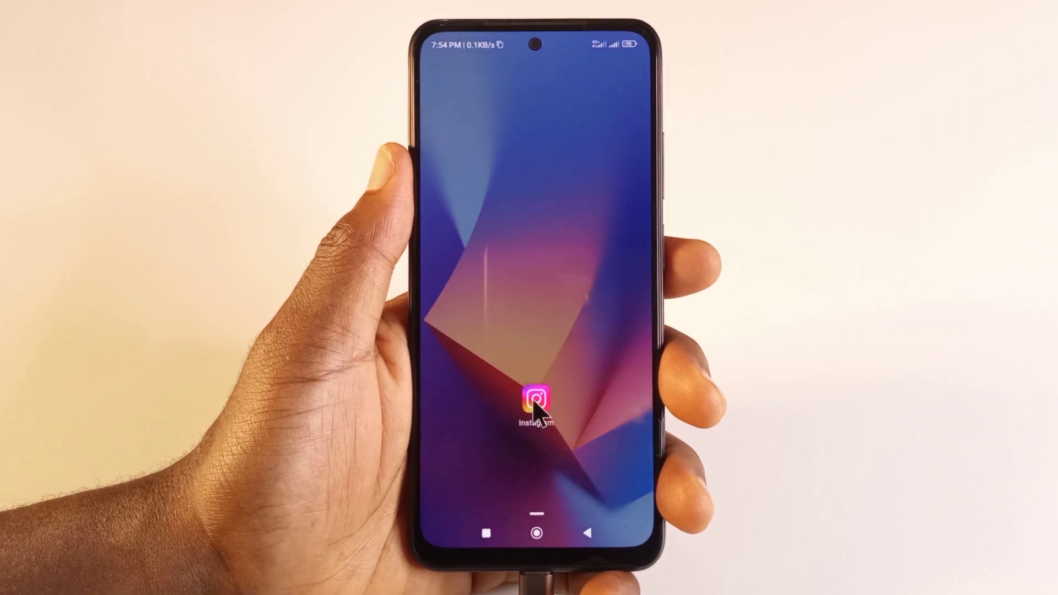
Launch Instagram and go to the clickntapx profile page
click(531, 397)
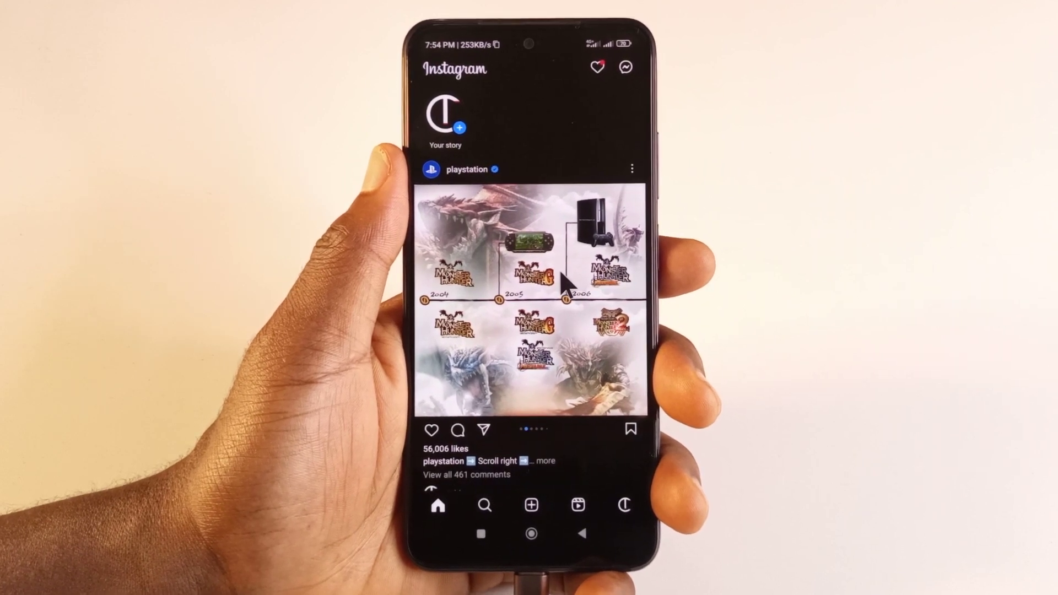
click(625, 502)
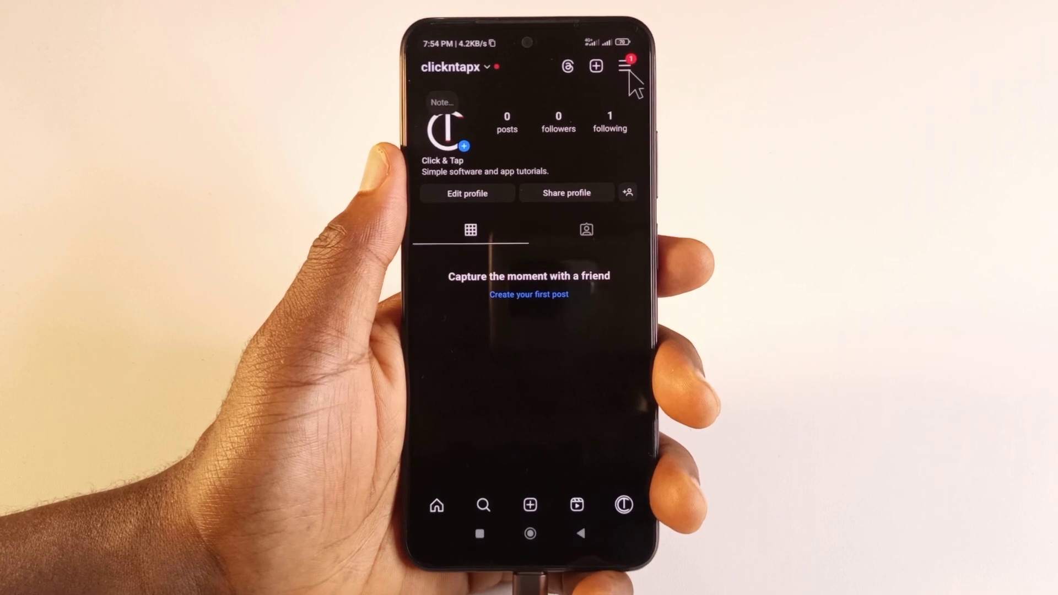
Reach Accounts Center from the profile menu via Settings and privacy
click(627, 66)
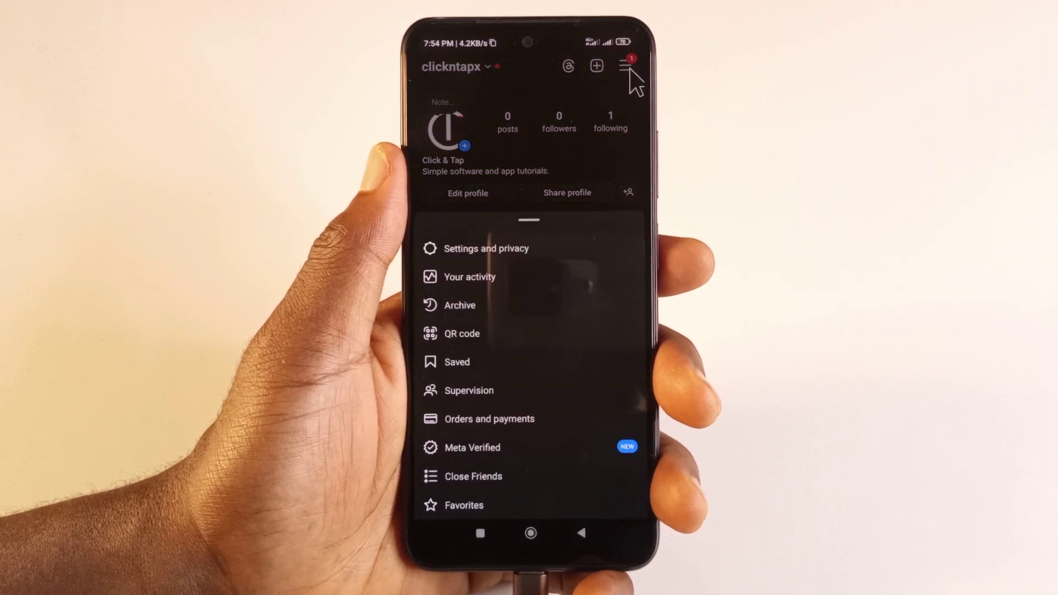
click(464, 250)
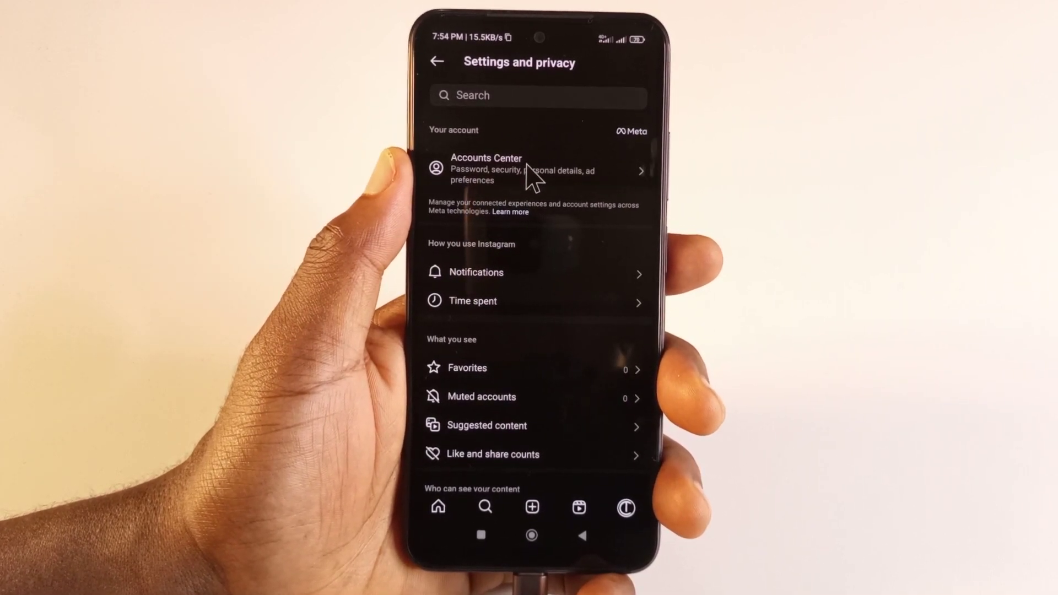
click(529, 169)
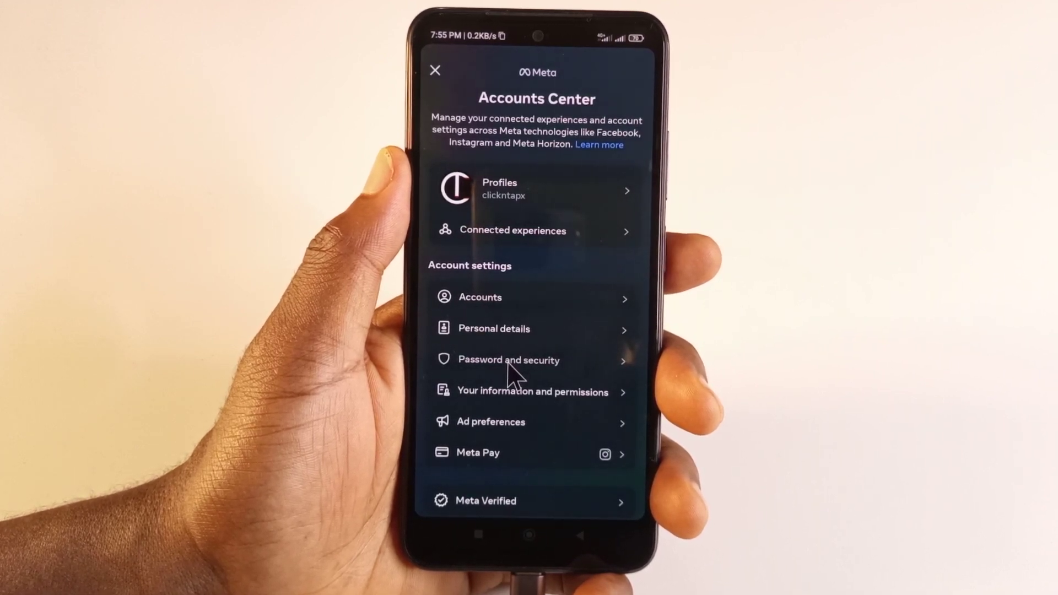
Open 'Where you're logged in' under Password and security
click(514, 364)
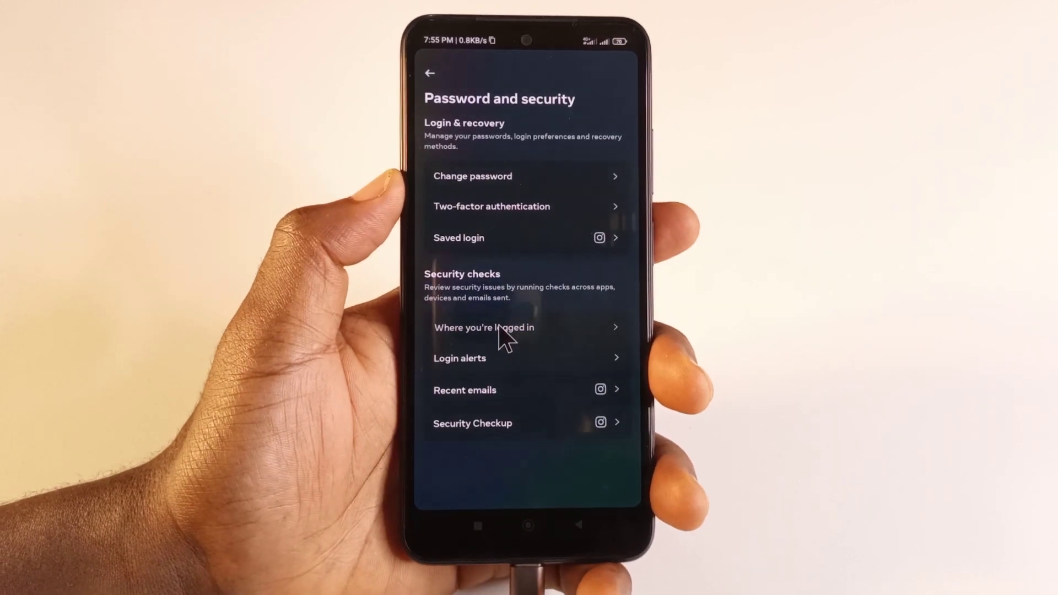
click(502, 331)
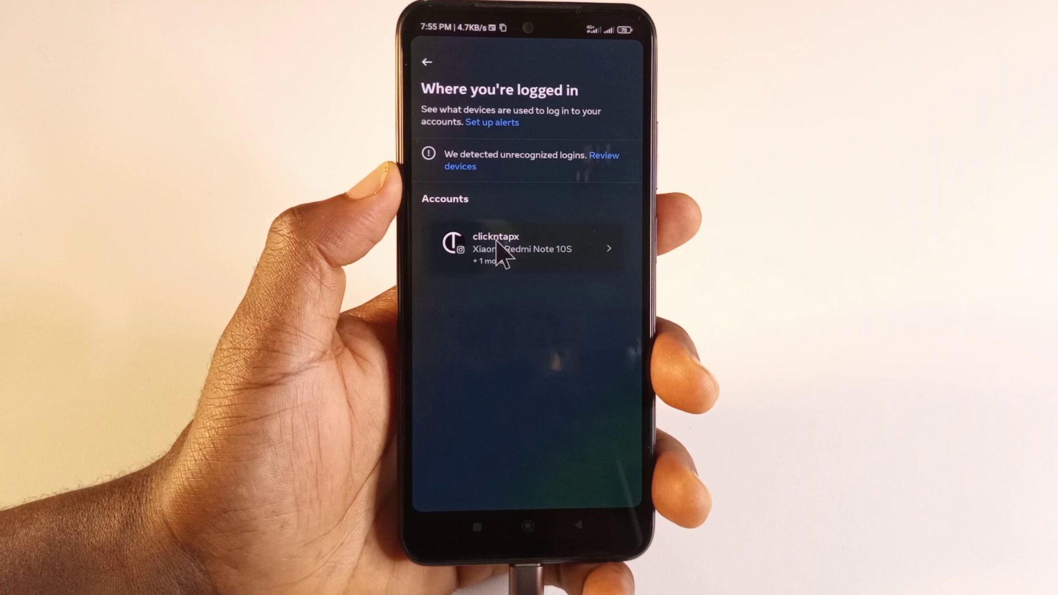
Open the clickntapx account's login activity
click(506, 256)
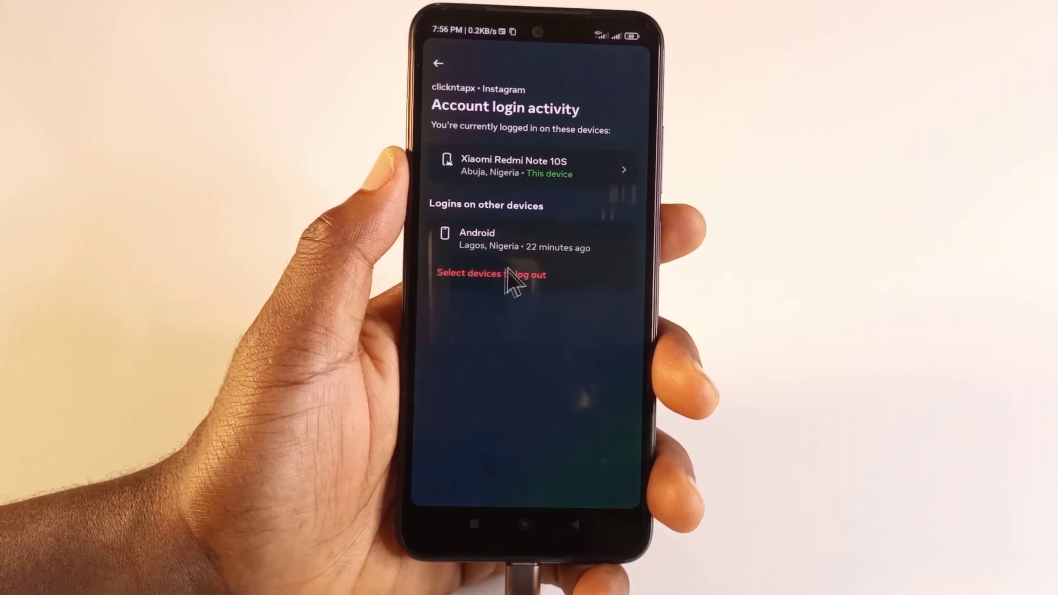
Select and log out the Android device in Lagos, confirming the logout
click(482, 277)
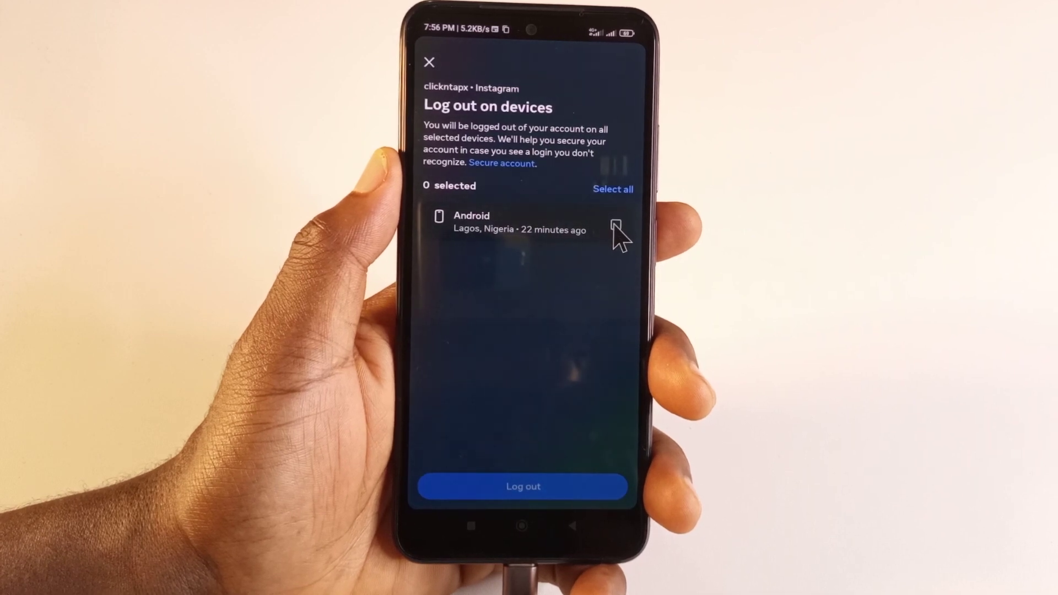
click(615, 226)
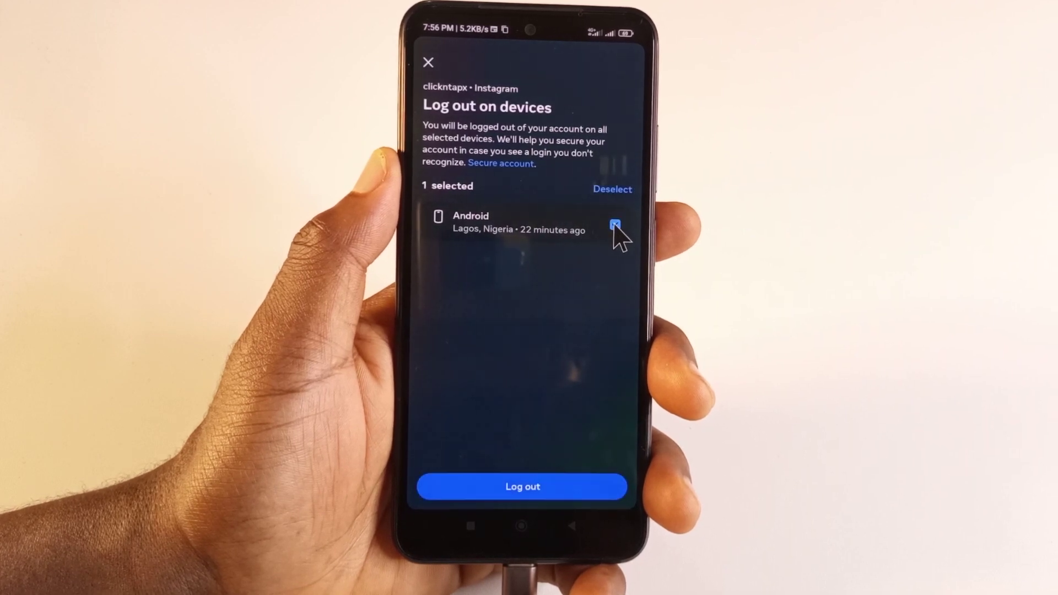
click(524, 492)
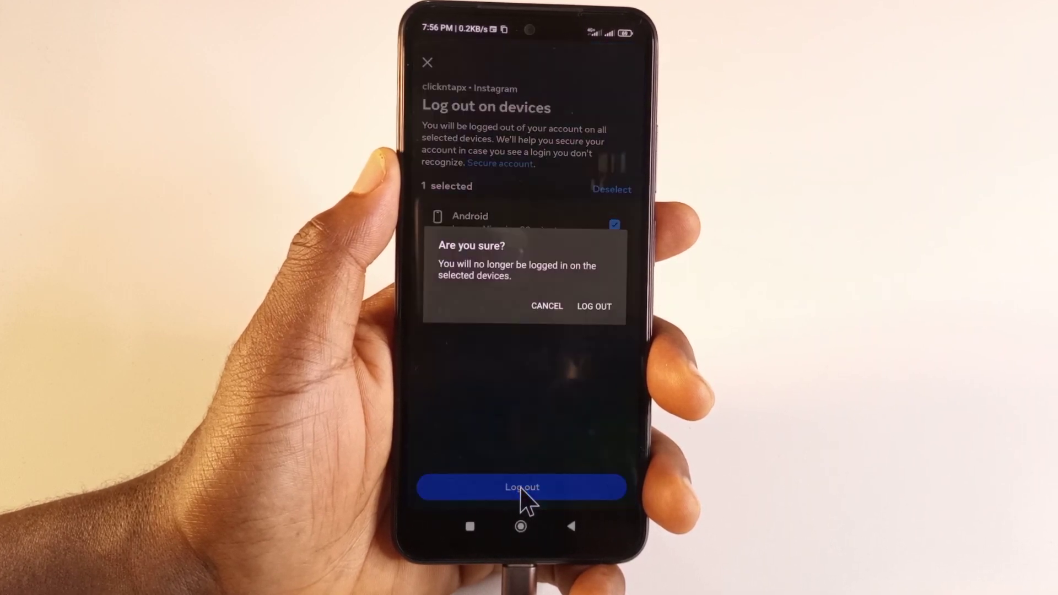
click(593, 307)
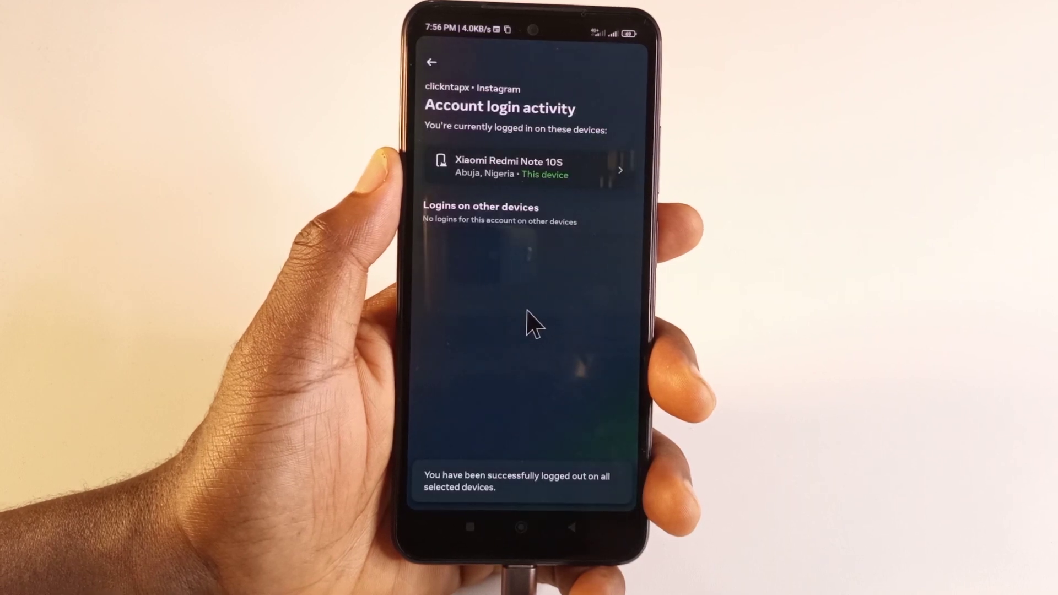